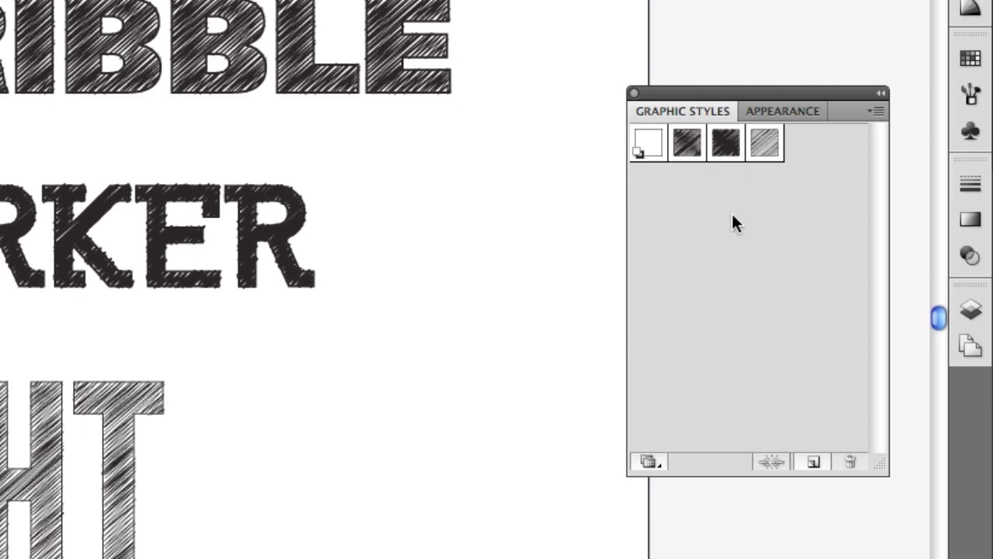
# - Save the document's graphic styles as a library named 'My Scribbles'
pyautogui.click(872, 112)
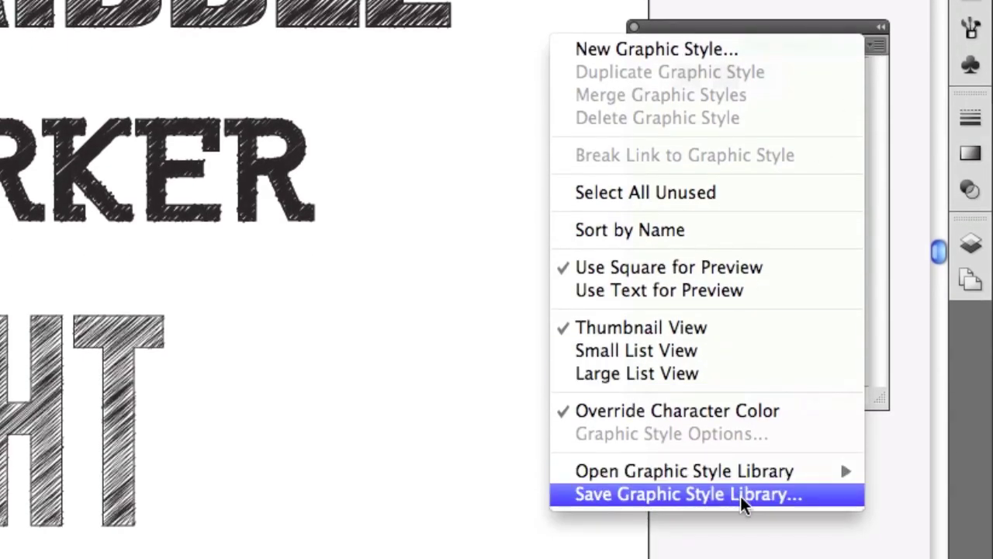
pyautogui.click(741, 497)
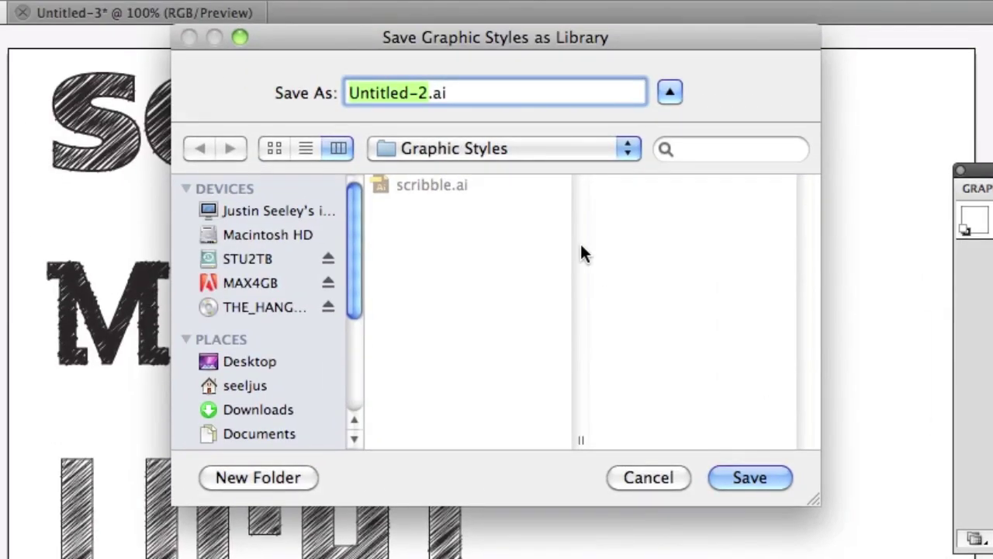
pyautogui.write('My Scribbles')
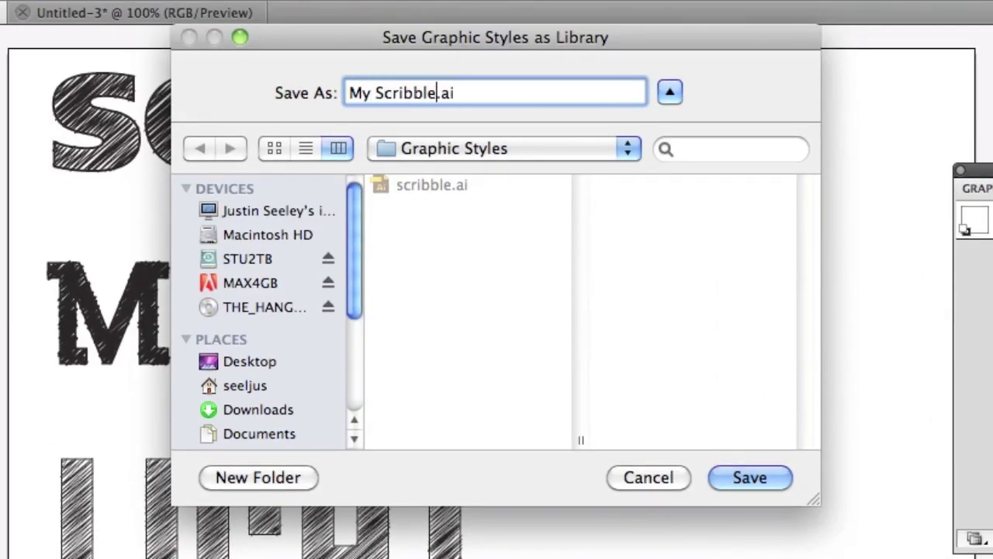
pyautogui.click(767, 477)
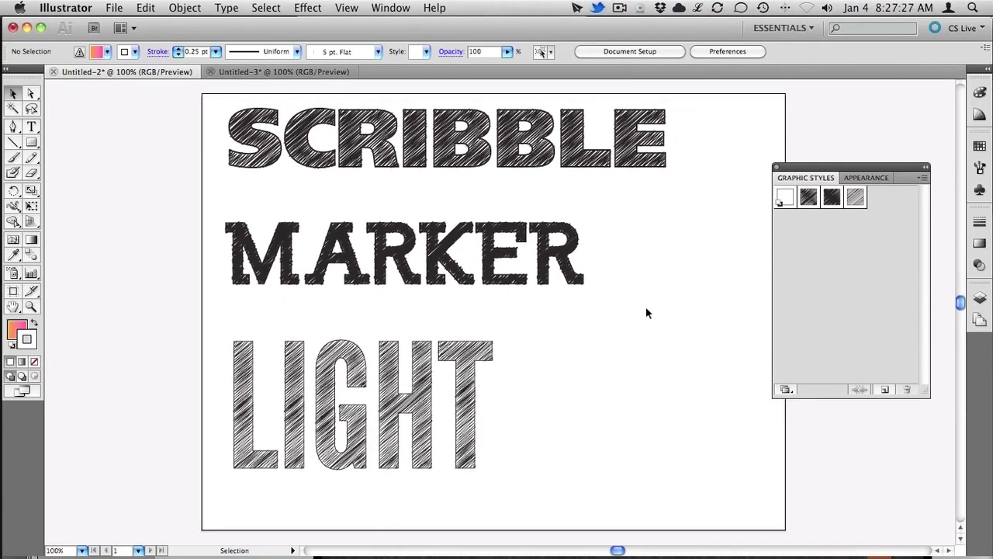
# - Switch to the Untitled-3 document and load the User Defined 'My Scribbles' style library
pyautogui.click(288, 72)
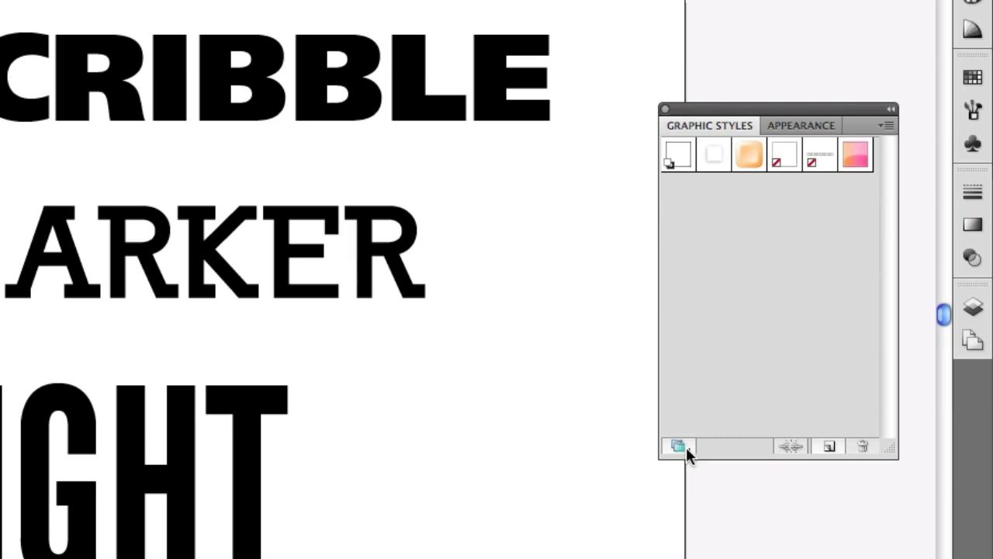
pyautogui.click(685, 447)
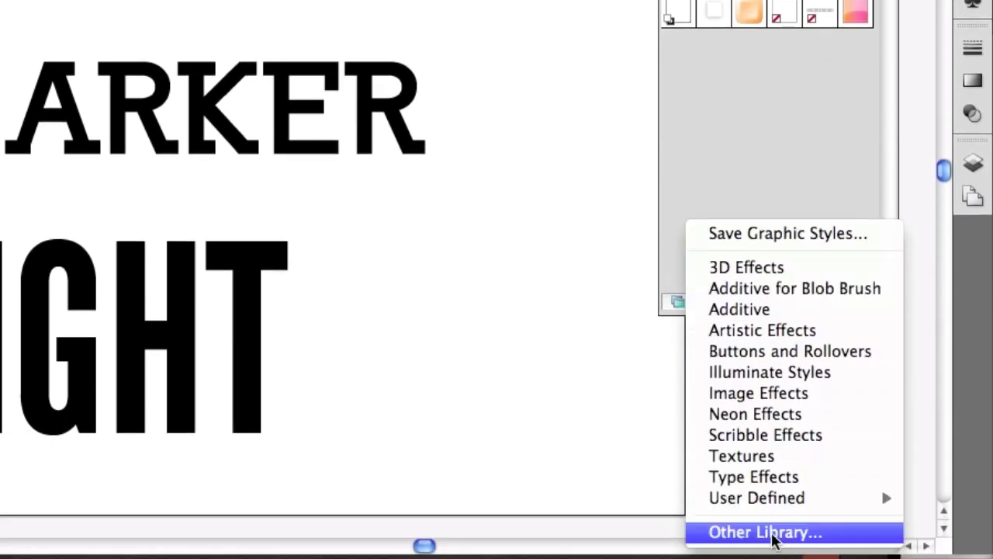
pyautogui.moveTo(769, 501)
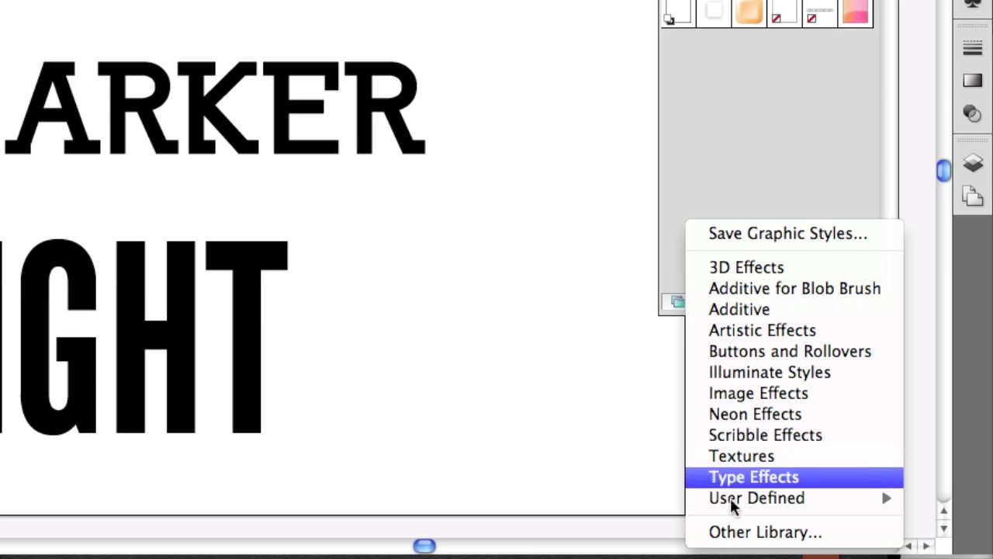
pyautogui.moveTo(734, 503)
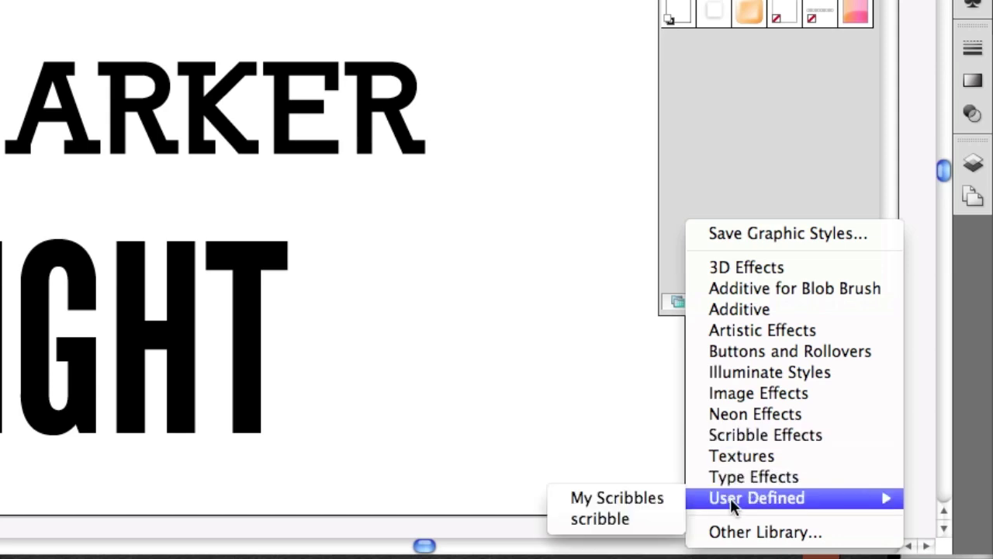
pyautogui.click(642, 497)
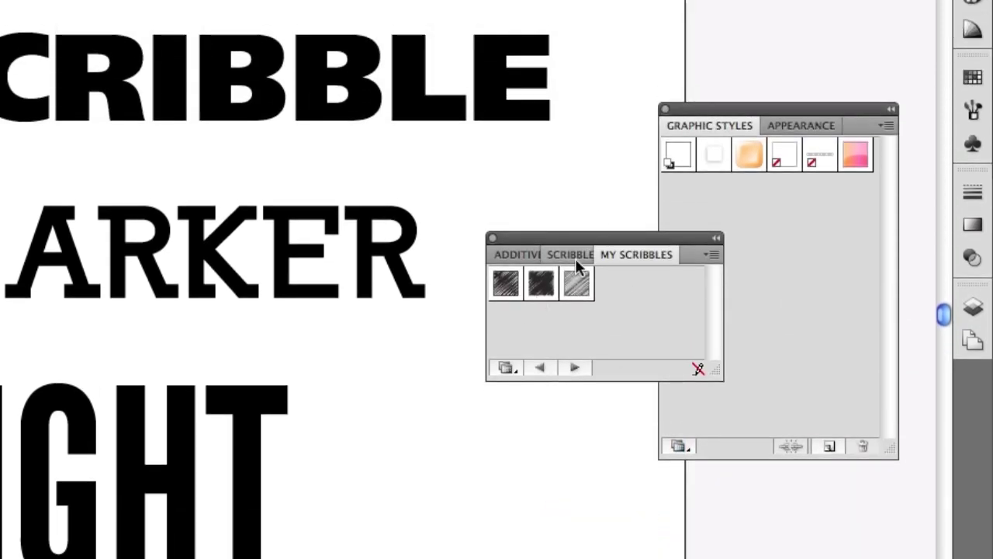
# - Apply the first, second and third My Scribbles styles to SCRIBBLE, MARKER and LIGHT, checking against the original
pyautogui.hscroll(1, 250, 98)
pyautogui.click(251, 98)
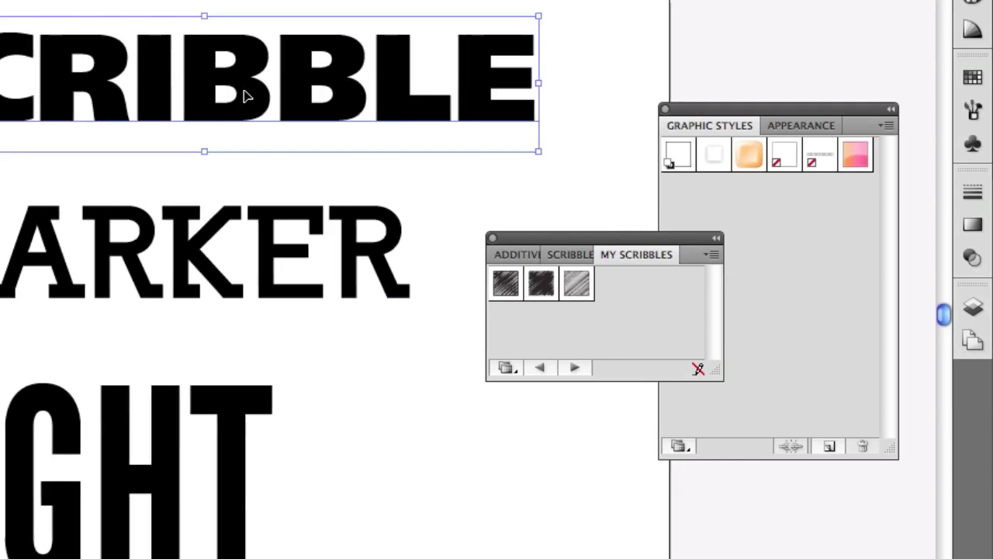
pyautogui.click(501, 287)
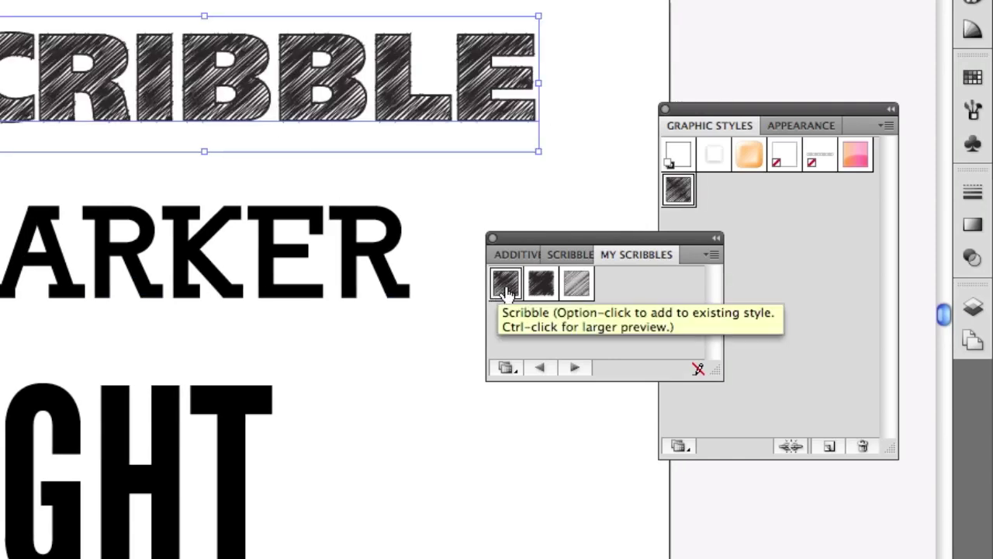
pyautogui.click(341, 247)
pyautogui.click(540, 283)
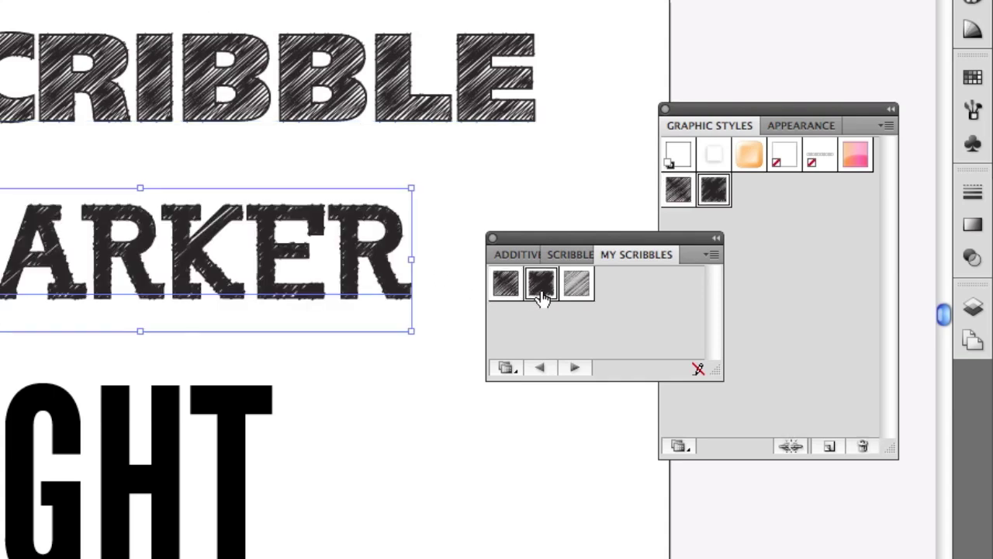
pyautogui.click(194, 434)
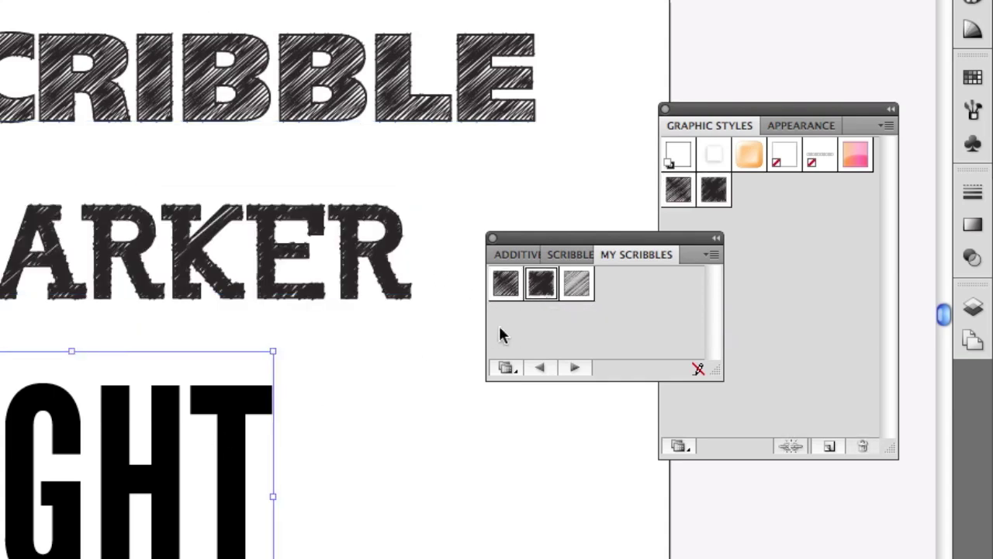
pyautogui.click(570, 293)
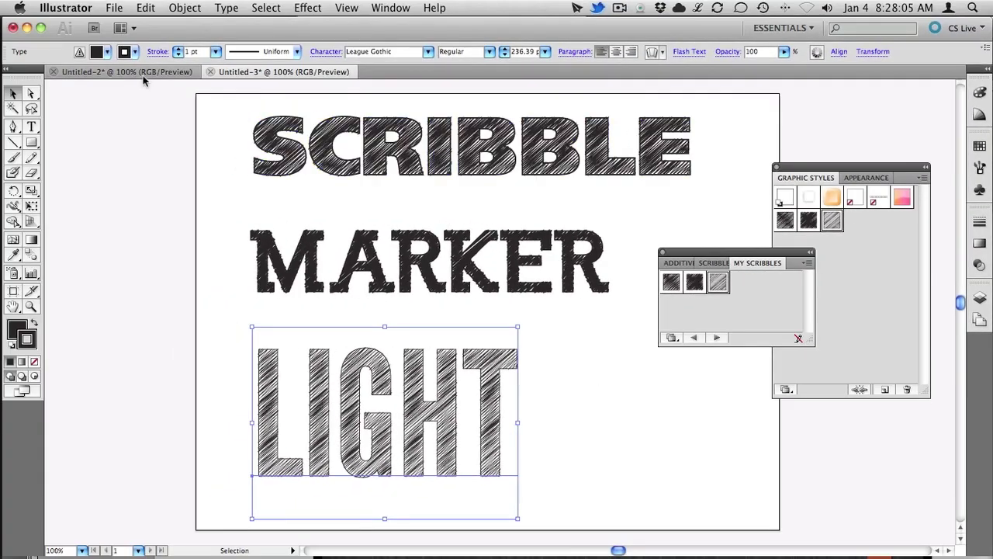
pyautogui.click(143, 74)
pyautogui.click(284, 73)
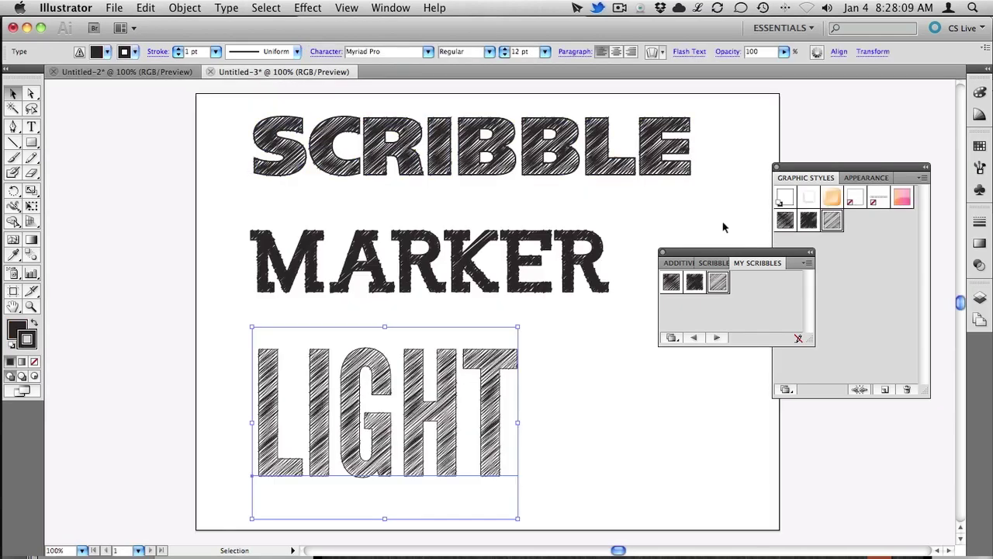
# - Create a new blank document, keeping the My Scribbles library panel in view
pyautogui.press('super+n')
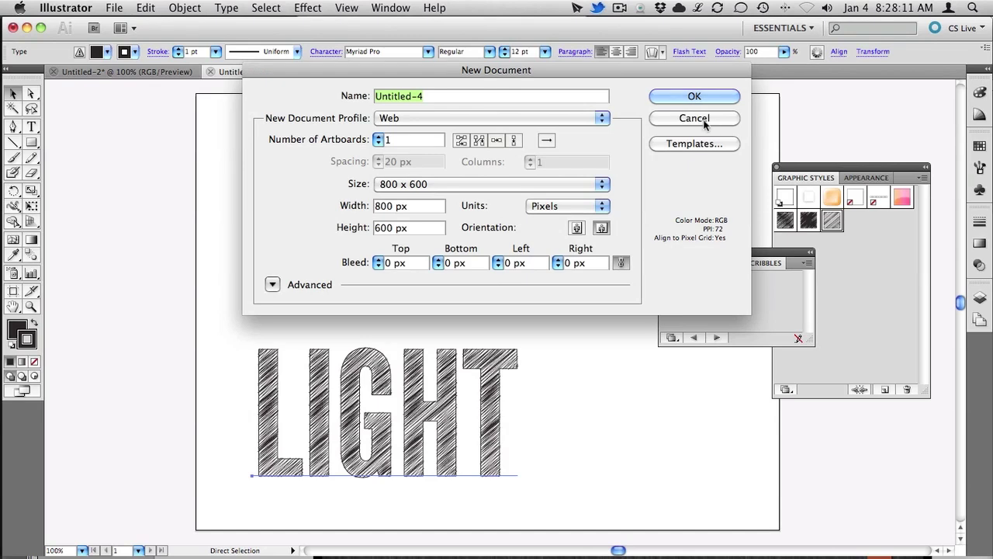
pyautogui.click(696, 97)
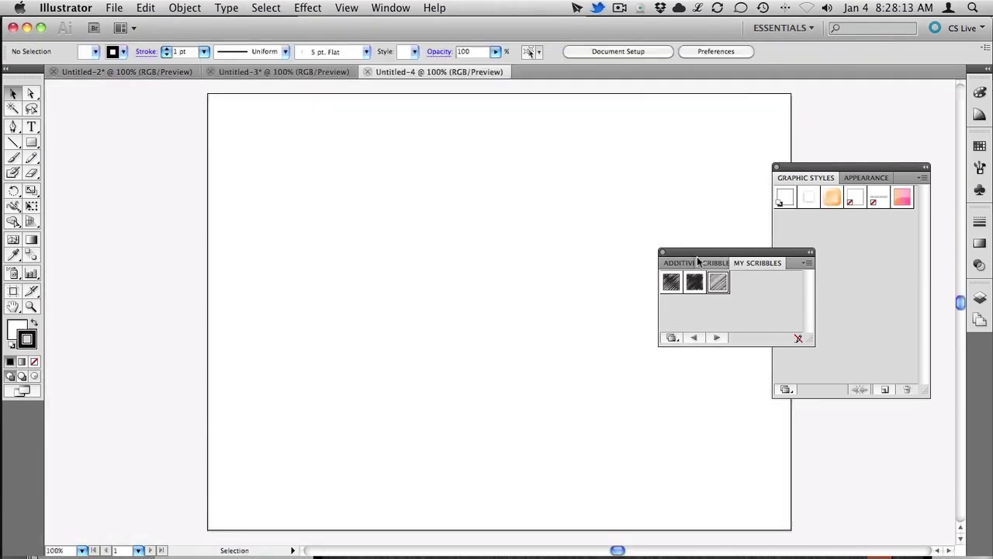
pyautogui.moveTo(697, 250); pyautogui.dragTo(696, 242)
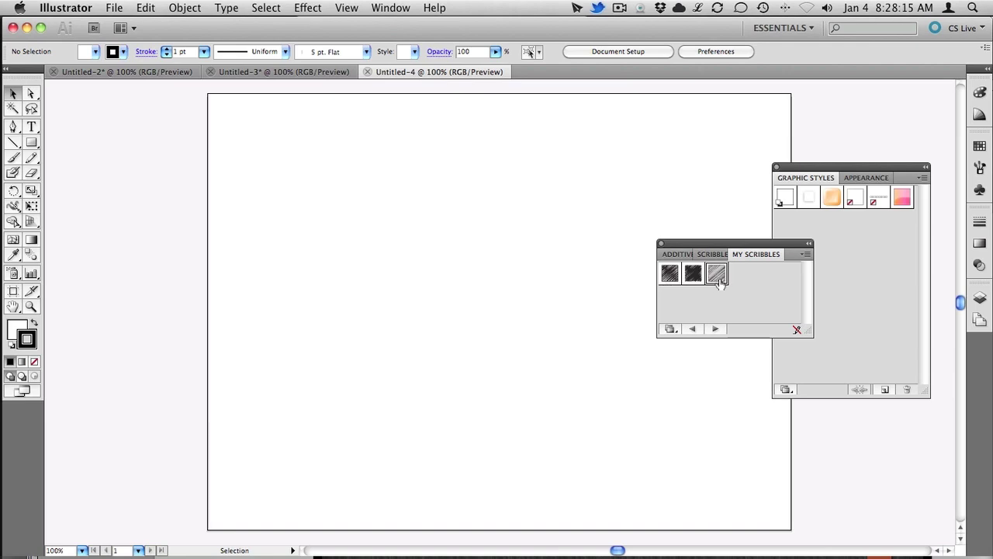
# - Type 'HELLO WORLD' on the artboard and enlarge it to 92 pt
pyautogui.press('t')
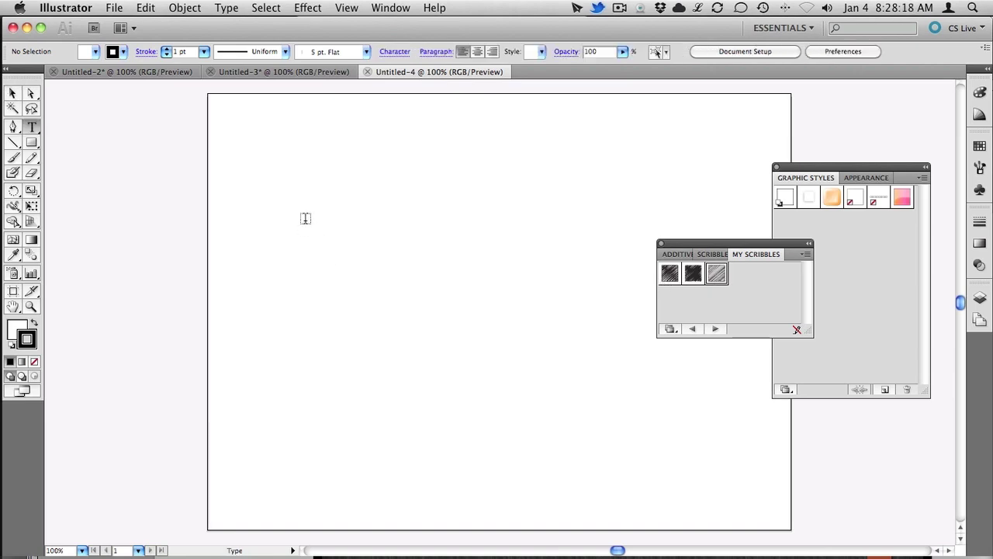
pyautogui.click(309, 234)
pyautogui.write('HELLO WORLD')
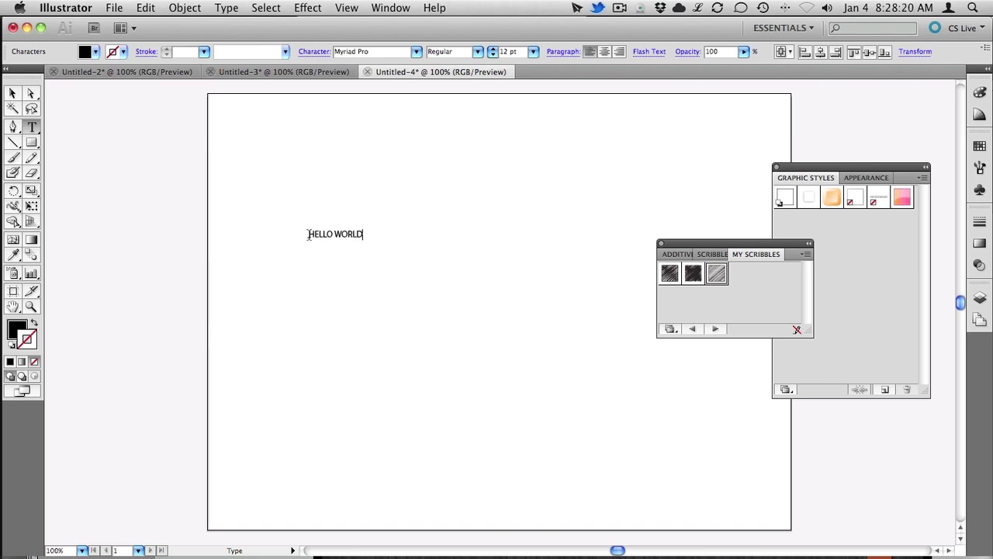
pyautogui.press('super+a')
pyautogui.press('super+shift+period')
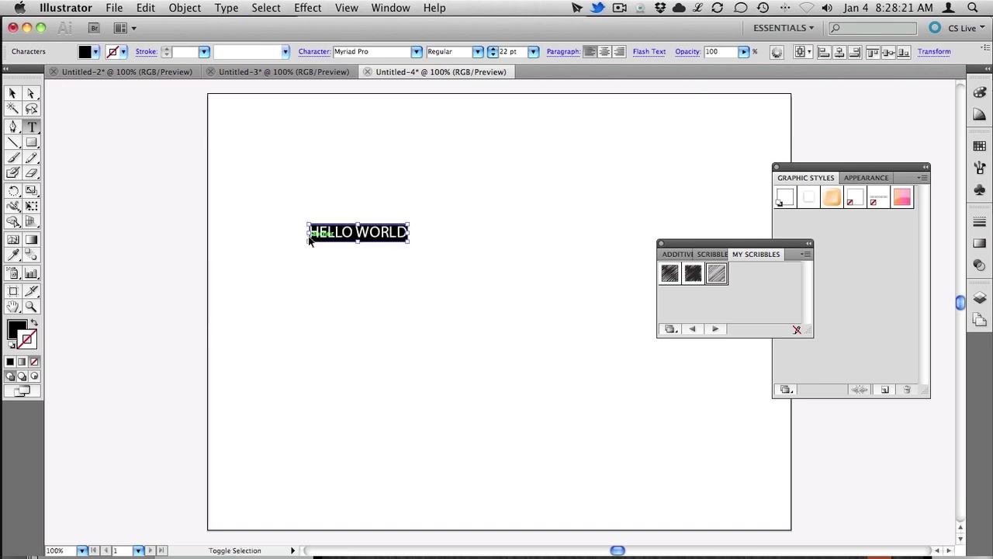
# - Give HELLO WORLD the lighter third scribble style and move it toward mid-artboard
pyautogui.click(13, 94)
pyautogui.click(669, 273)
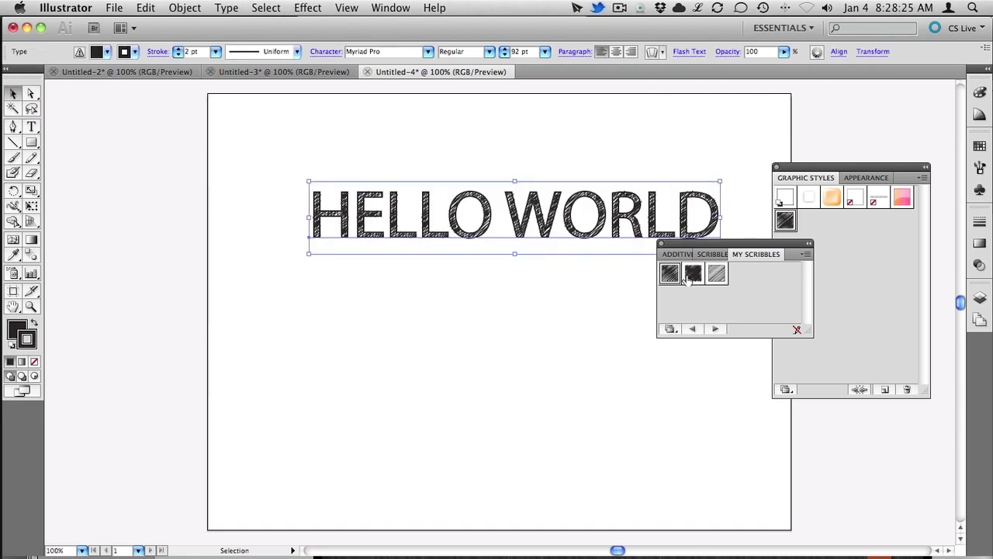
pyautogui.click(689, 276)
pyautogui.click(716, 276)
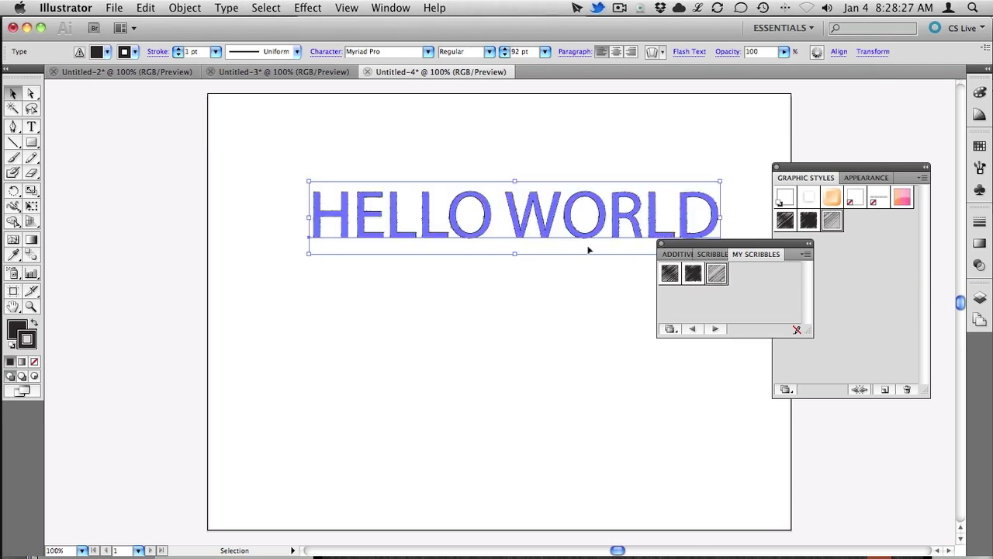
pyautogui.moveTo(497, 225); pyautogui.dragTo(427, 308)
pyautogui.click(453, 160)
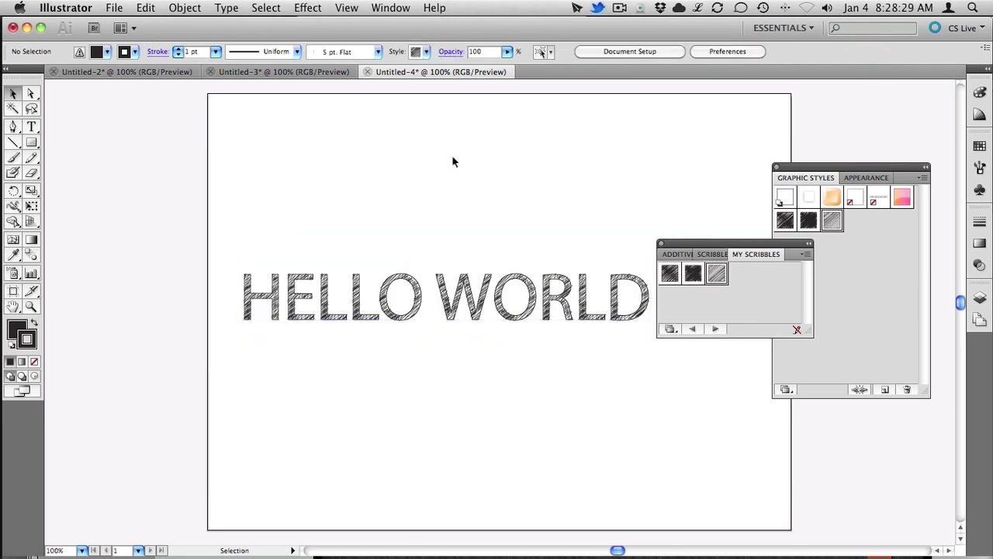